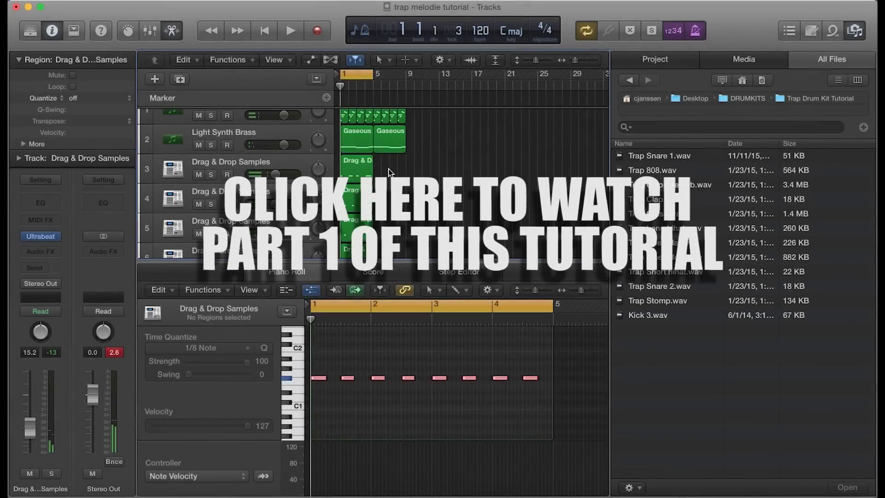
- Marquee-select the six drum regions on tracks 3–9 in bars 1–5
left_click_drag(389, 172, 349, 252)
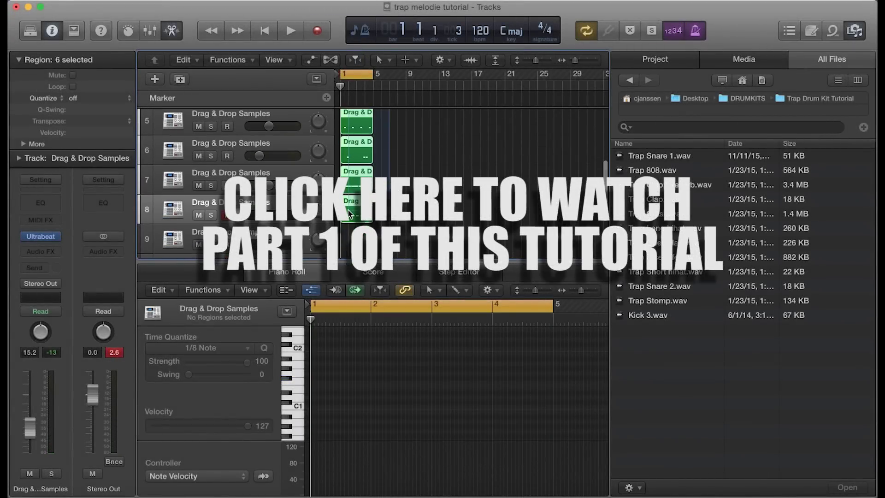
left_click_drag(348, 209, 347, 212)
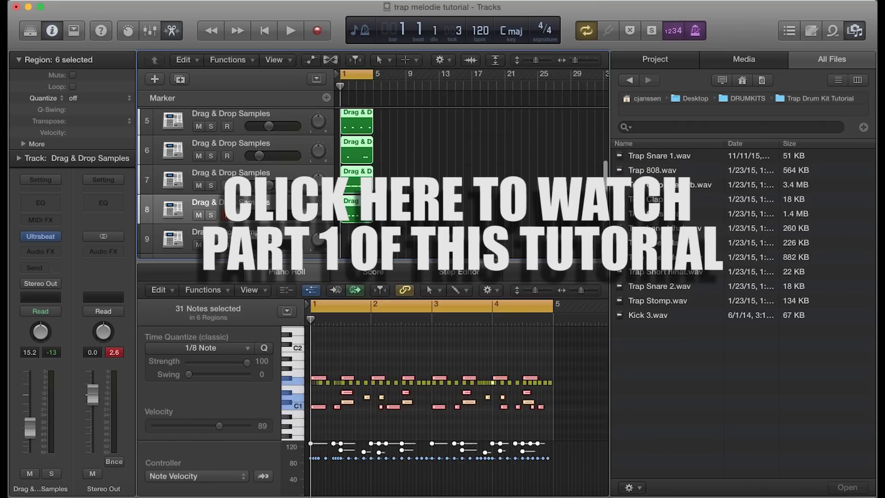
scroll(363, 148, "up", 4)
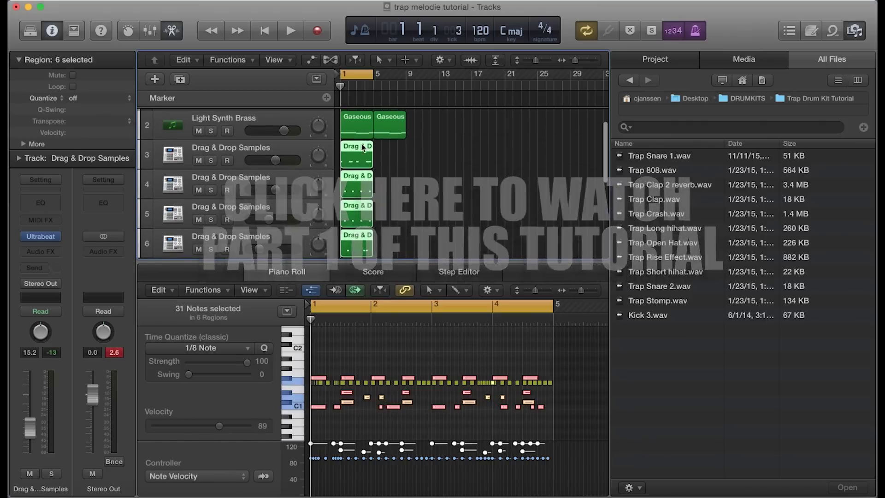
- Repeat the selected beat regions into bars 5–9 with the view following the playhead
key("period")
key("period")
key("period")
key("period")
key("ctrl+period")
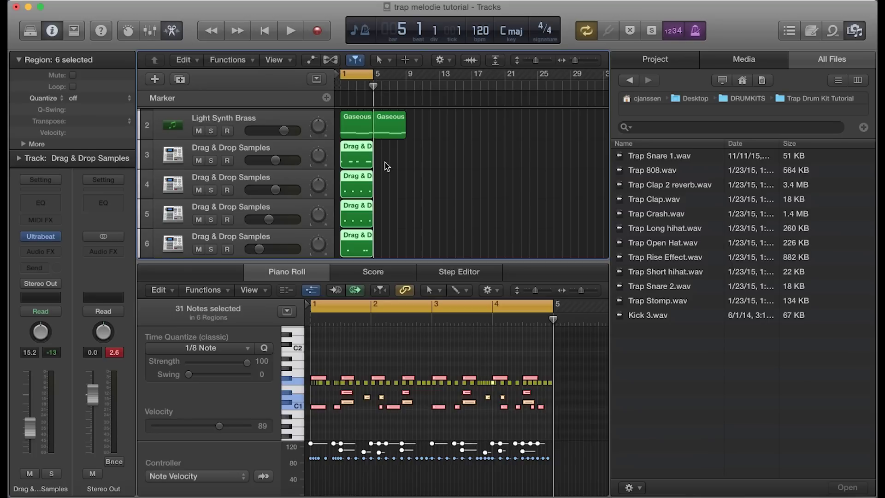
key("super+r")
scroll(386, 162, "down", 2)
scroll(386, 162, "down", 1)
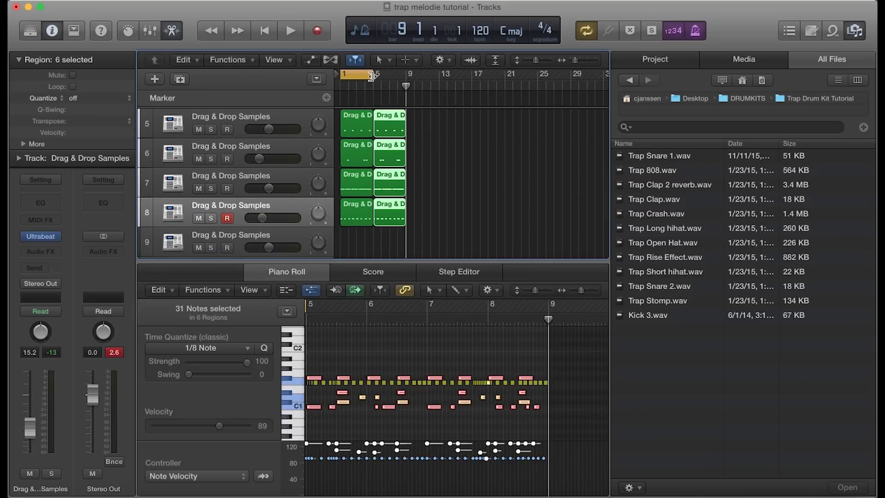
- Extend the cycle range to end at bar 9 and play the looped beat
left_click_drag(371, 76, 403, 76)
scroll(337, 224, "down", 1)
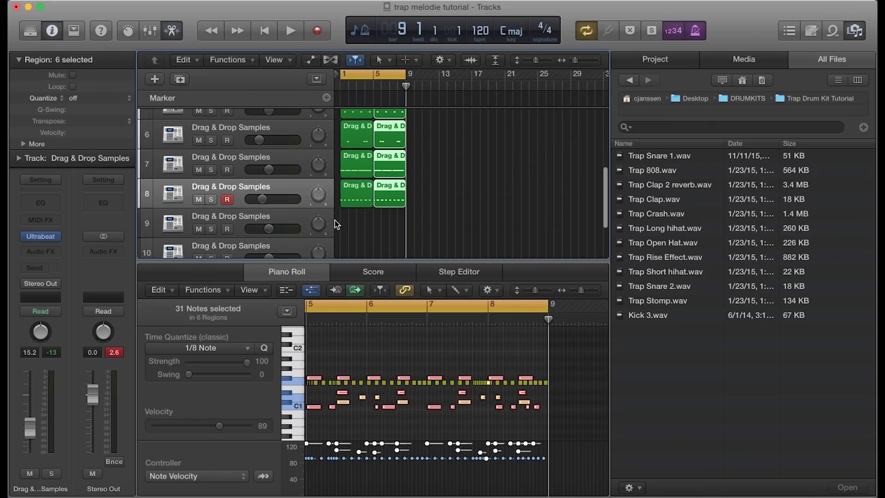
key("space")
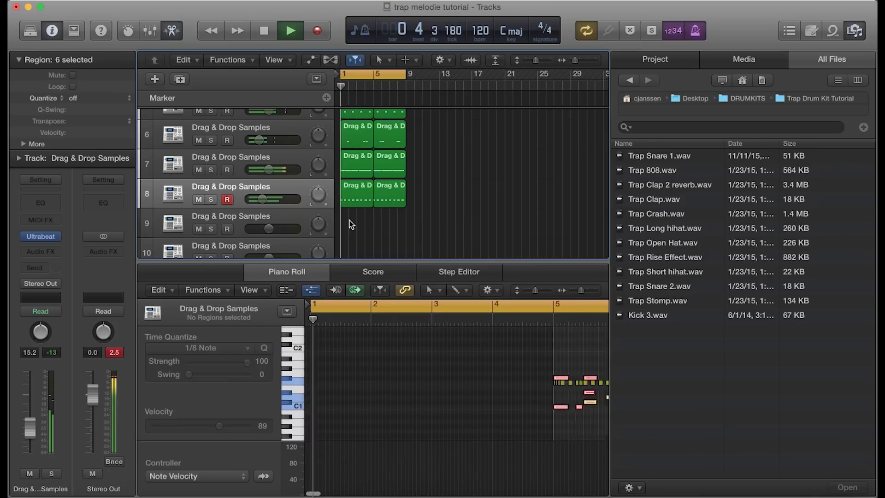
- Deselect the regions, stop playback, and select empty track 9 for recording
left_click(350, 224)
key("space")
scroll(362, 218, "down", 2)
left_click(284, 193)
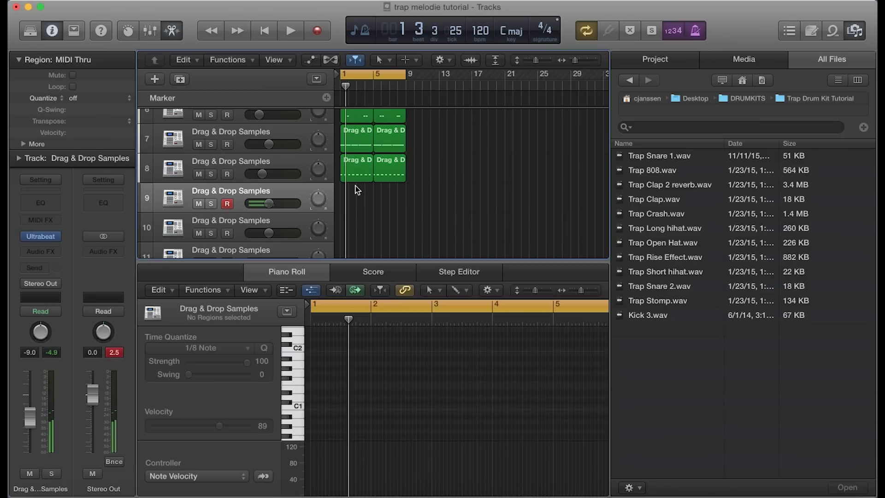
- Record a two-hit part onto track 9 from bar 1, then zoom to bars 1–9
key("Return")
key("space")
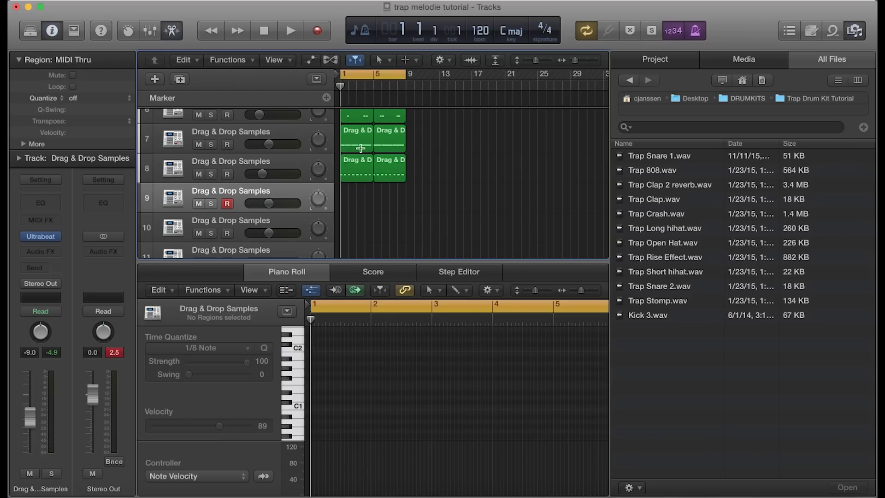
key("r")
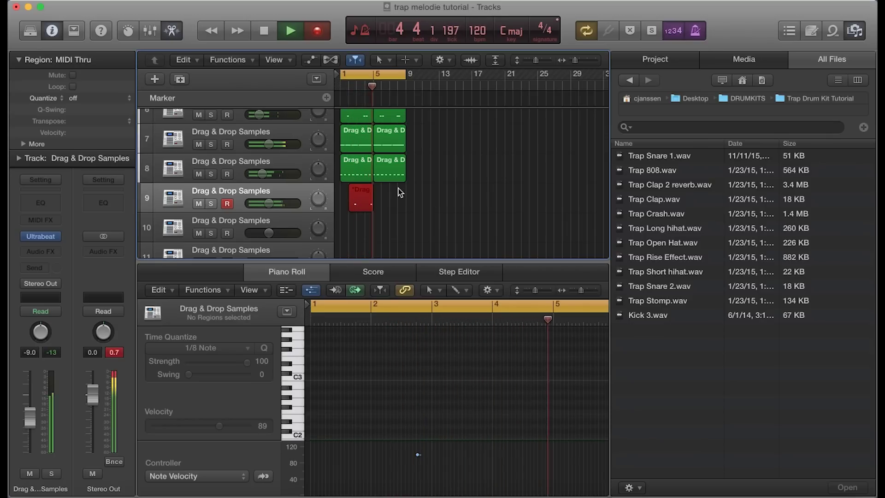
key("space")
key("super+Right")
key("super+Right")
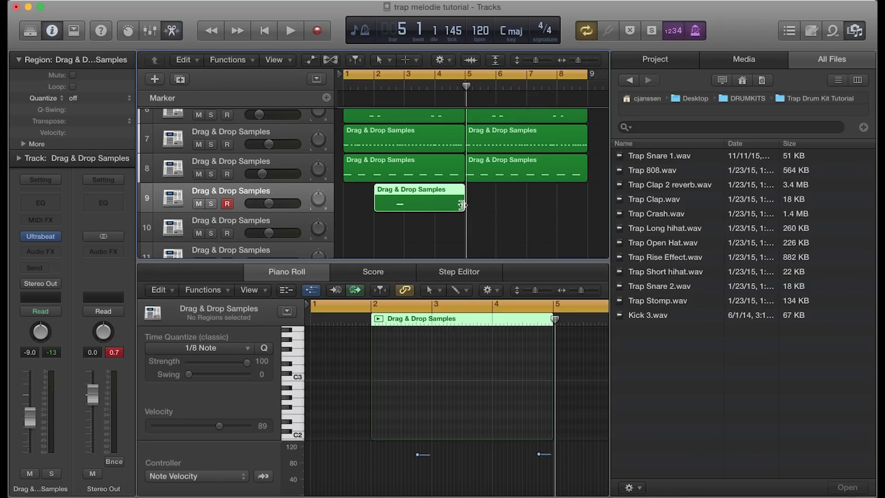
- Extend track 9's new region to start at bar 1 and quantize its two notes
left_click_drag(378, 203, 342, 201)
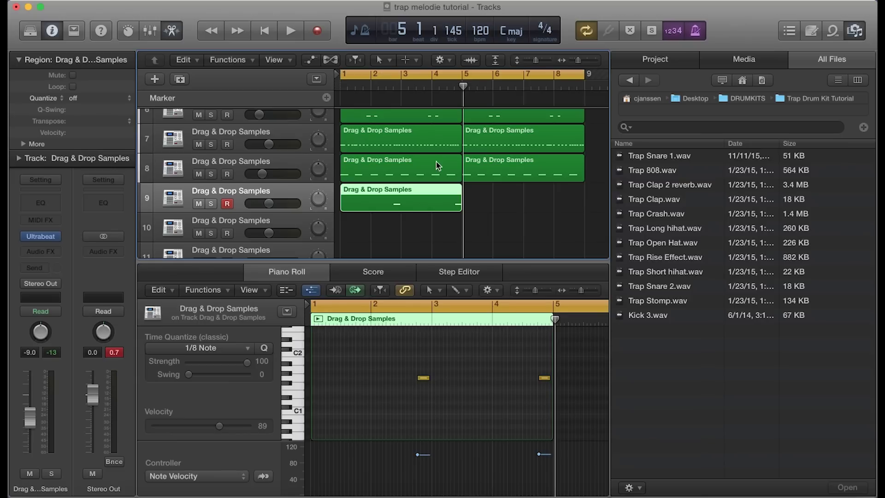
left_click(391, 370)
key("super+a")
key("q")
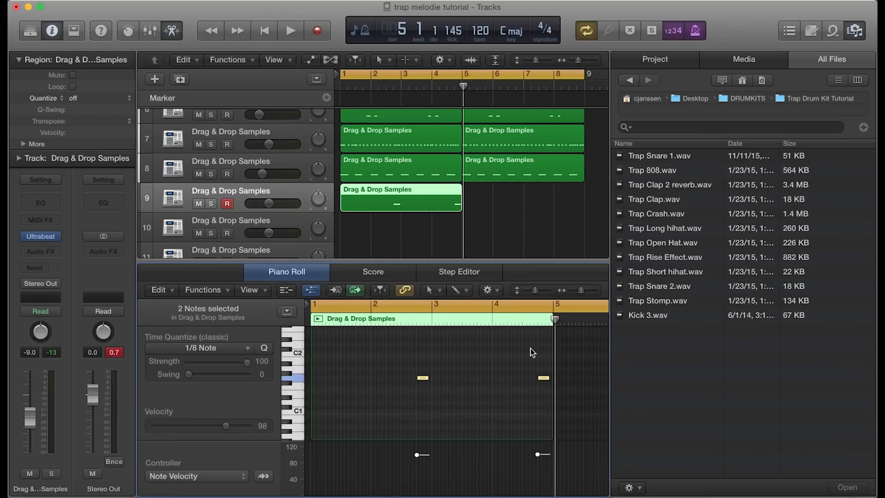
- Repeat track 9's region from bar 5 into bars 5–9 and play the loop
left_click(462, 82)
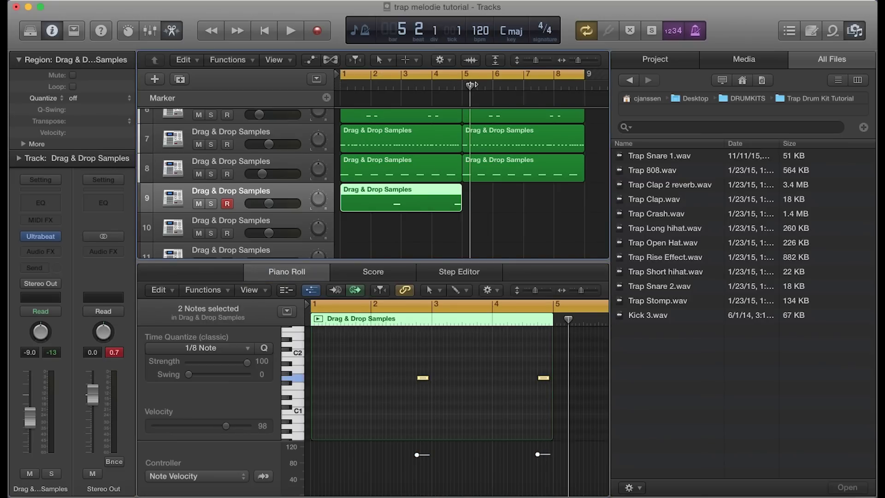
key("super+r")
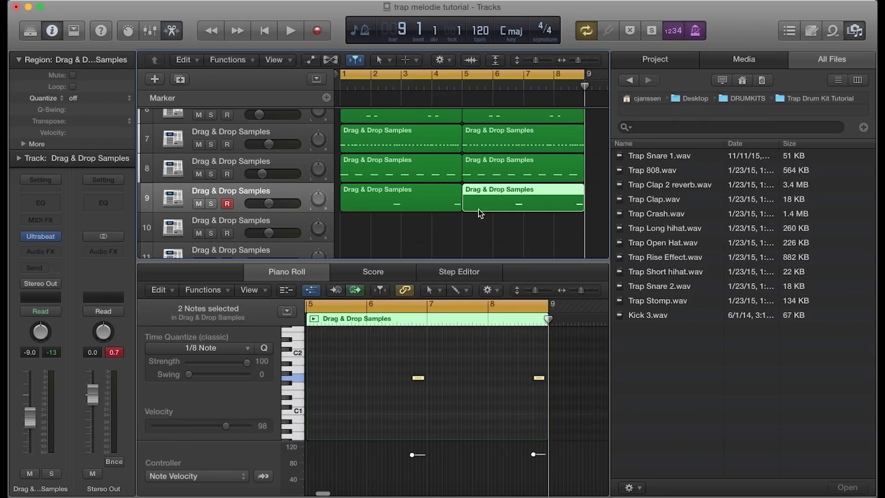
key("super+Left")
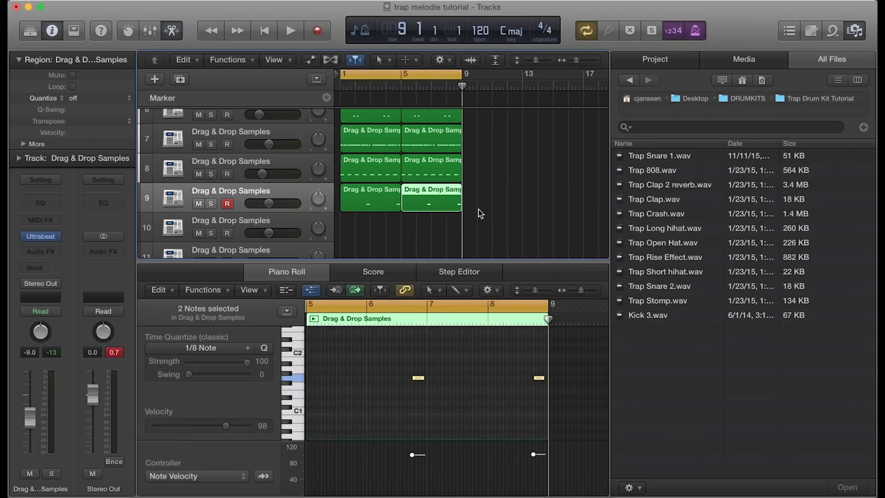
key("space")
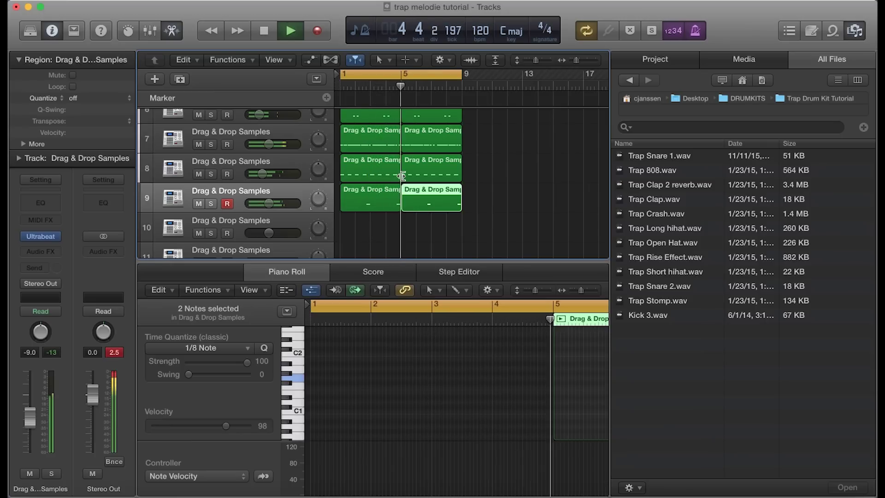
- Stop playback and select empty track 10 as the recording target
key("space")
scroll(363, 213, "down", 2)
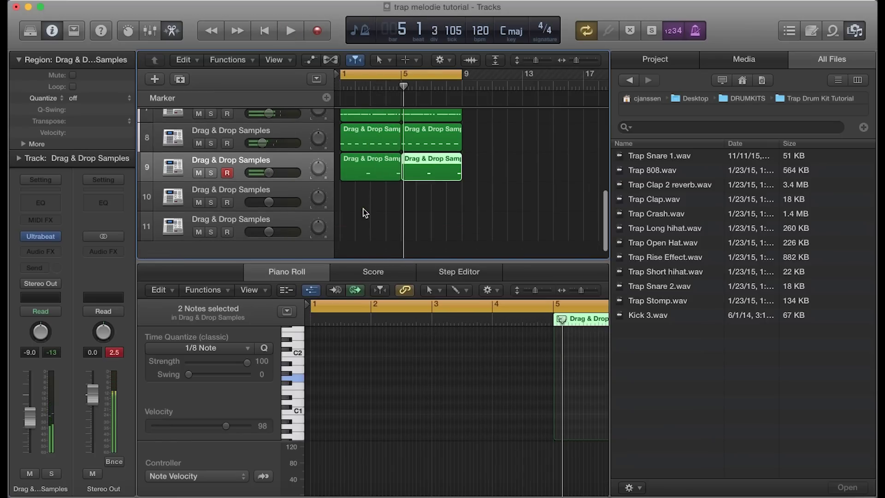
left_click(280, 189)
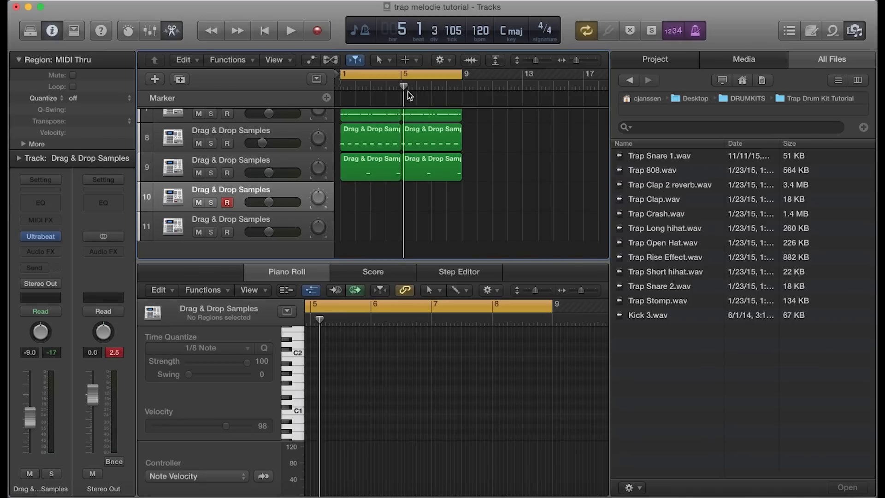
- Record a single hit onto track 10 from bar 1, landing around bar 8
left_click_drag(404, 87, 401, 86)
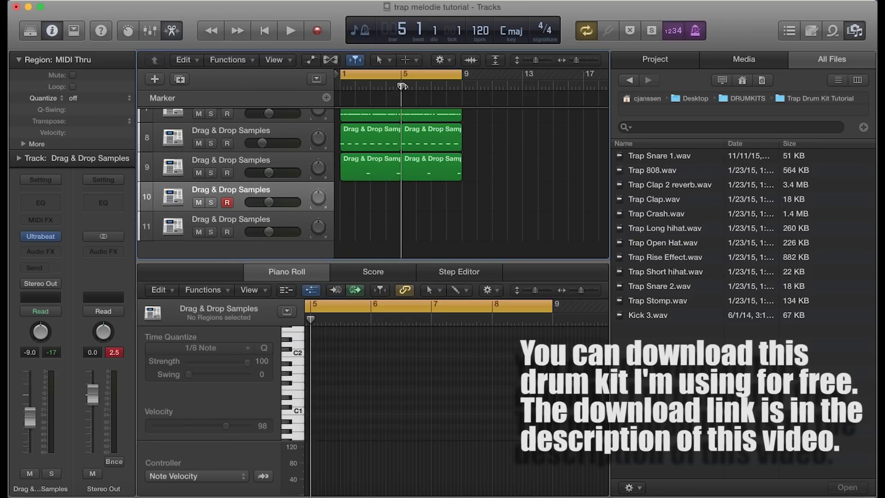
left_click_drag(402, 86, 318, 66)
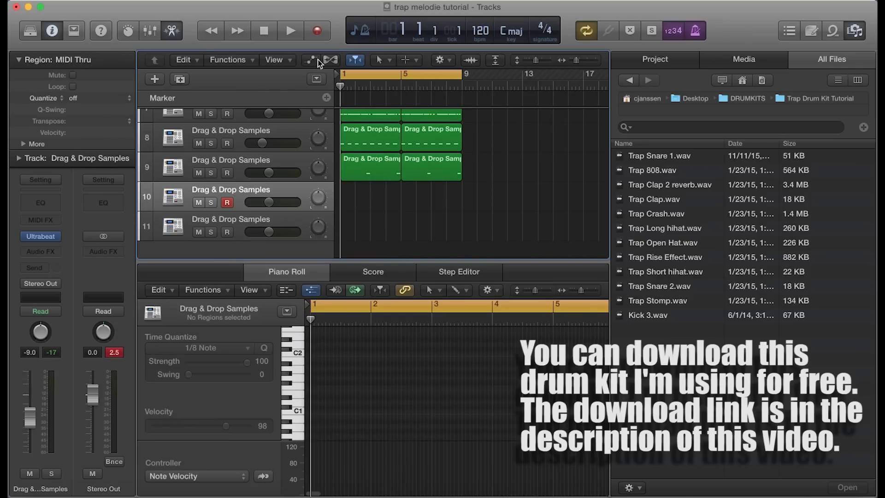
left_click(317, 31)
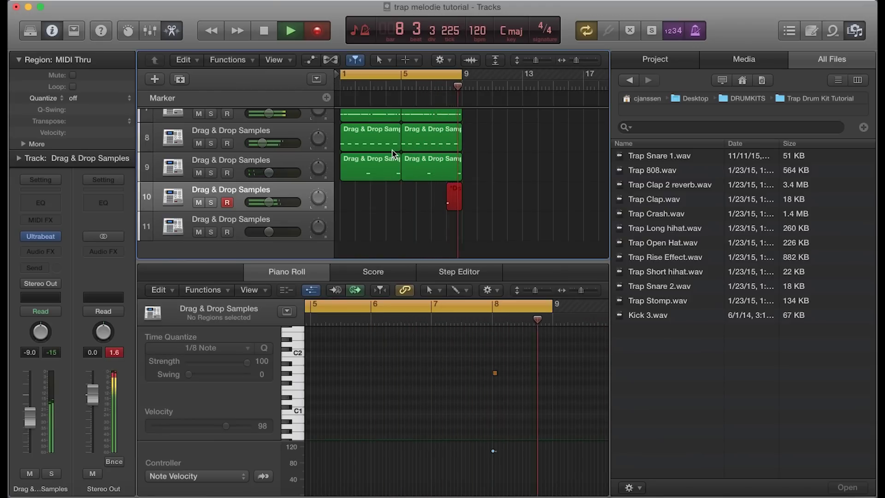
key("space")
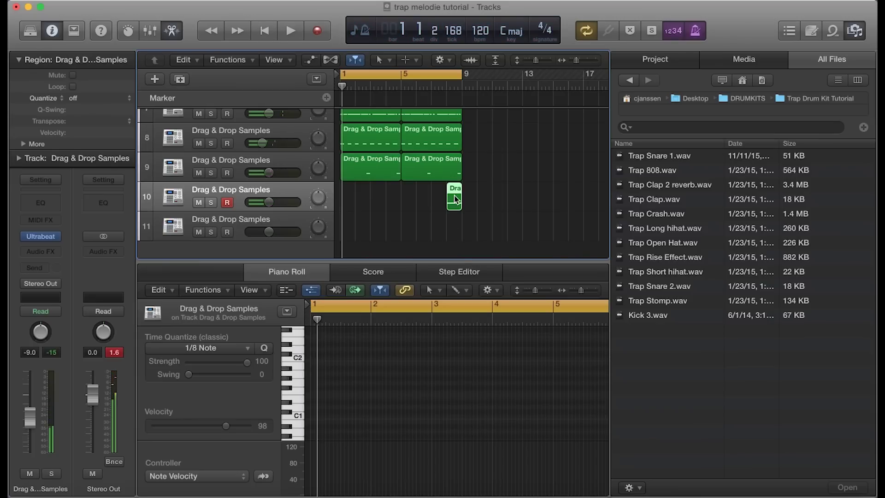
- Select the recorded note in the Piano Roll, then choose track 11 for recording
left_click(328, 367)
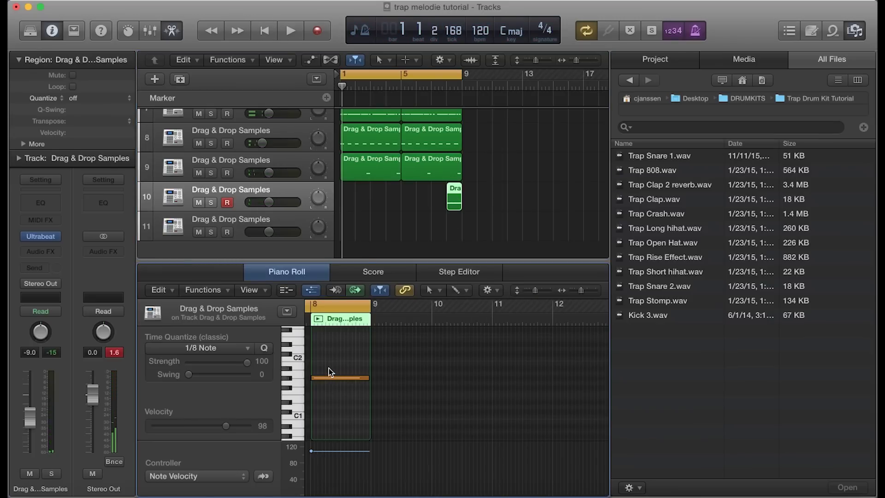
key("super+a")
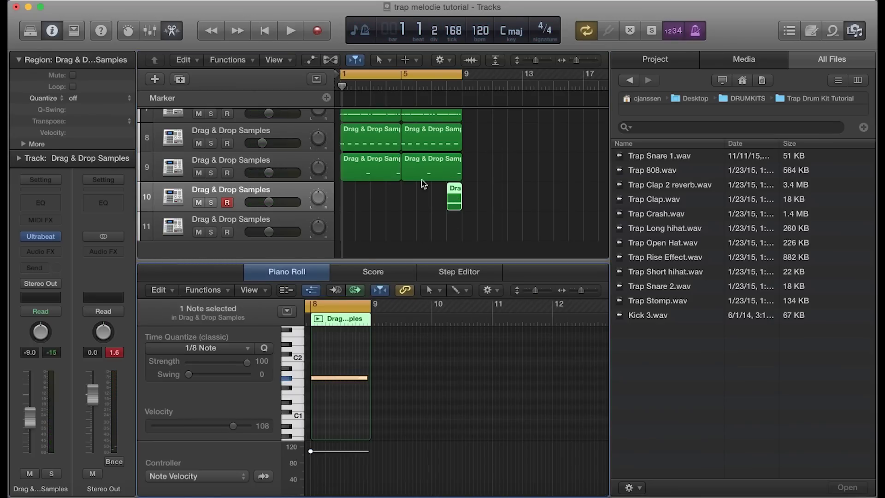
left_click(250, 228)
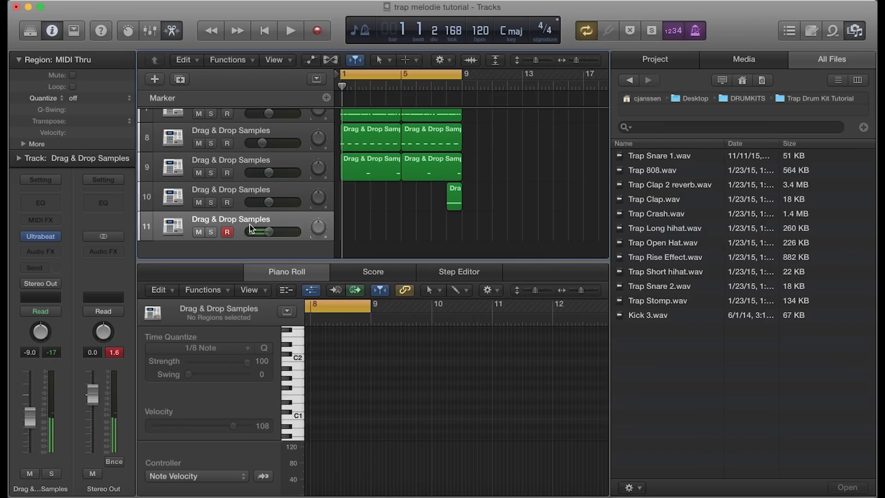
- Select the five melody regions on tracks 1–2 in bars 5–9 and place the playhead at bar 9
scroll(404, 189, "up", 6)
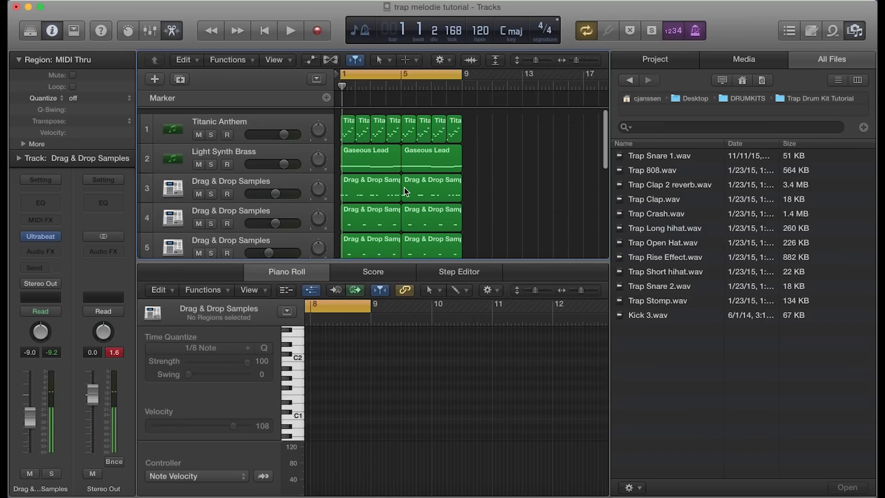
left_click_drag(473, 153, 406, 115)
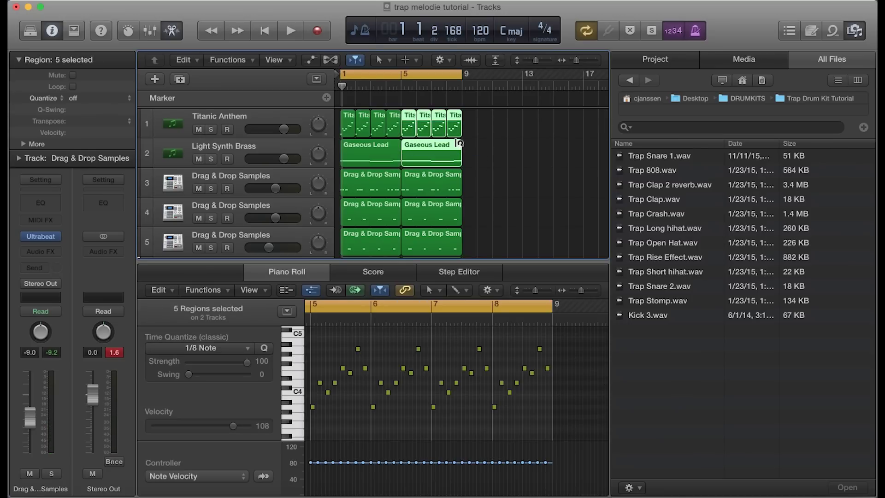
left_click_drag(340, 87, 460, 95)
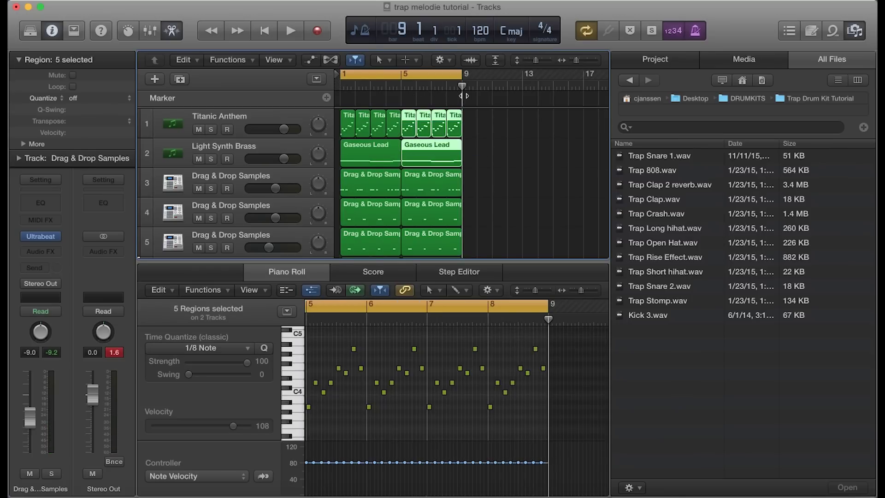
- Paste the five melody regions at bar 9 and set the cycle range to bars 9–13
key("super+v")
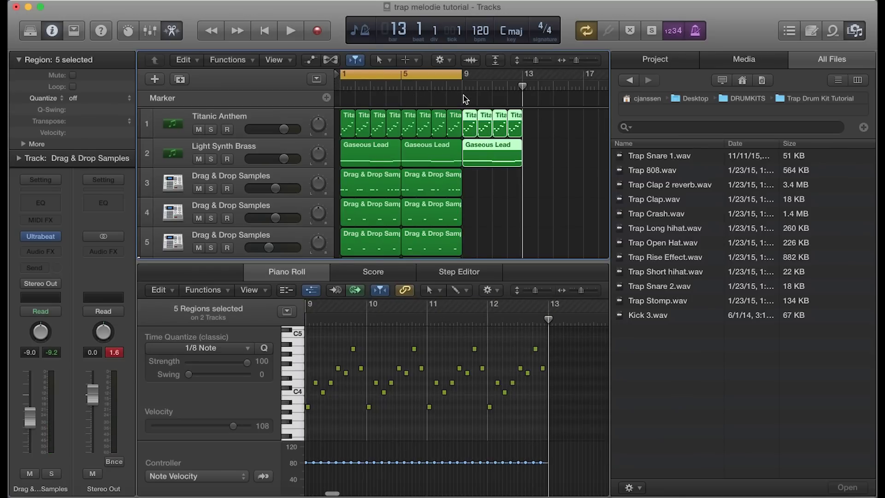
left_click(434, 75)
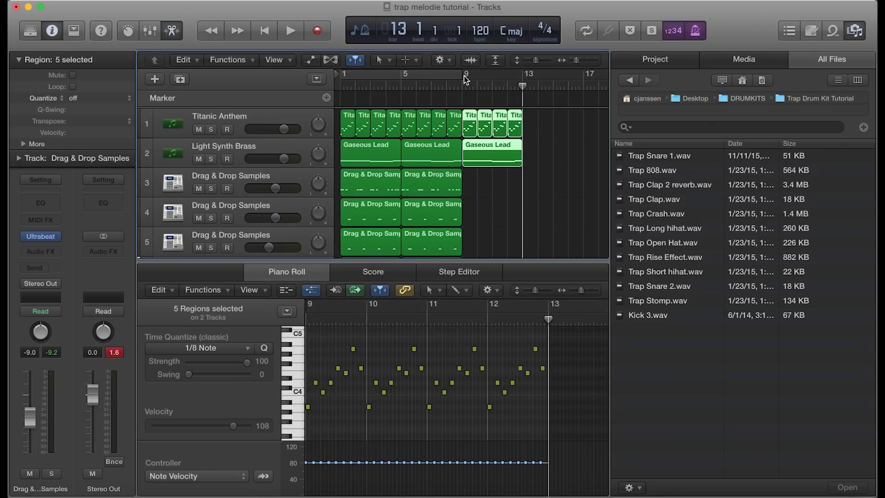
left_click_drag(465, 79, 522, 85)
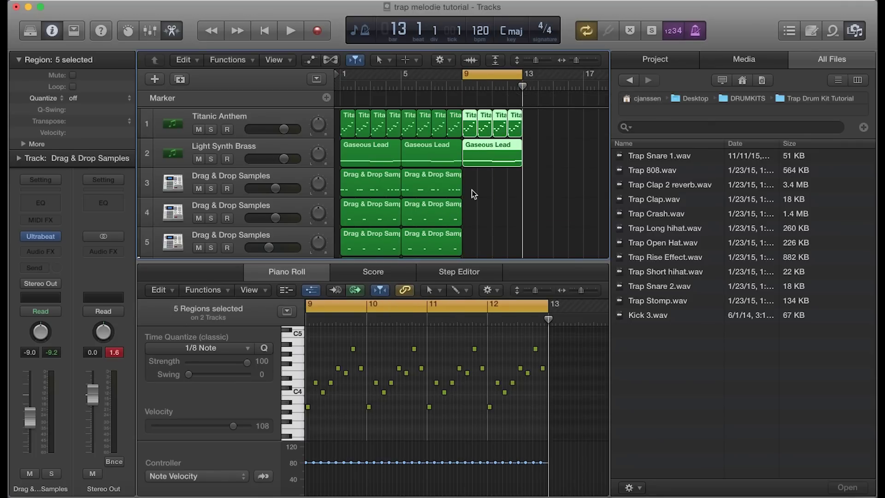
scroll(473, 194, "down", 2)
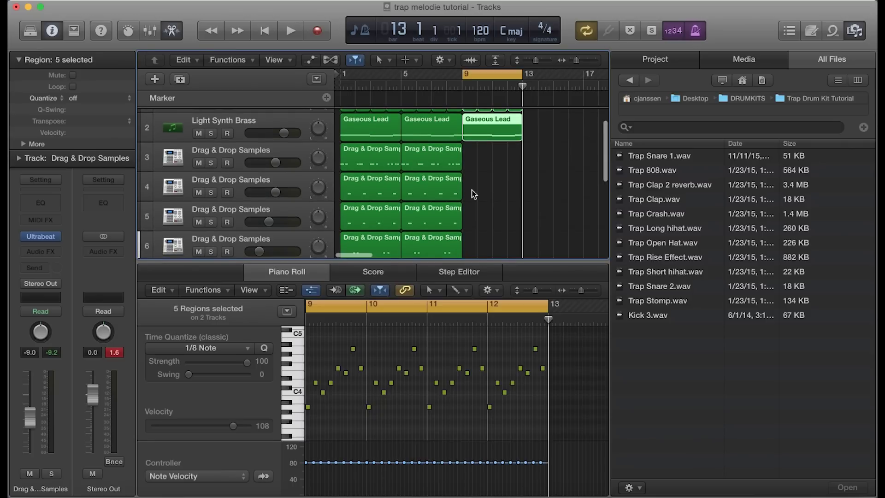
scroll(474, 194, "up", 2)
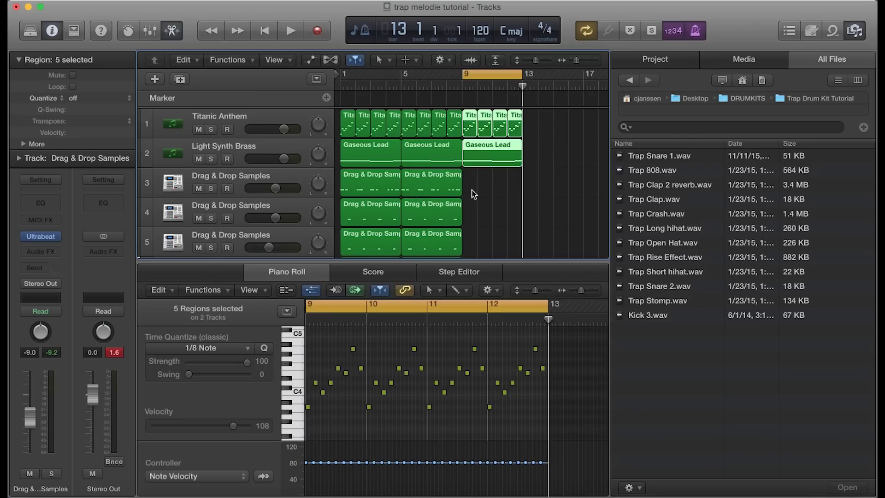
scroll(474, 194, "down", 3)
scroll(473, 194, "up", 3)
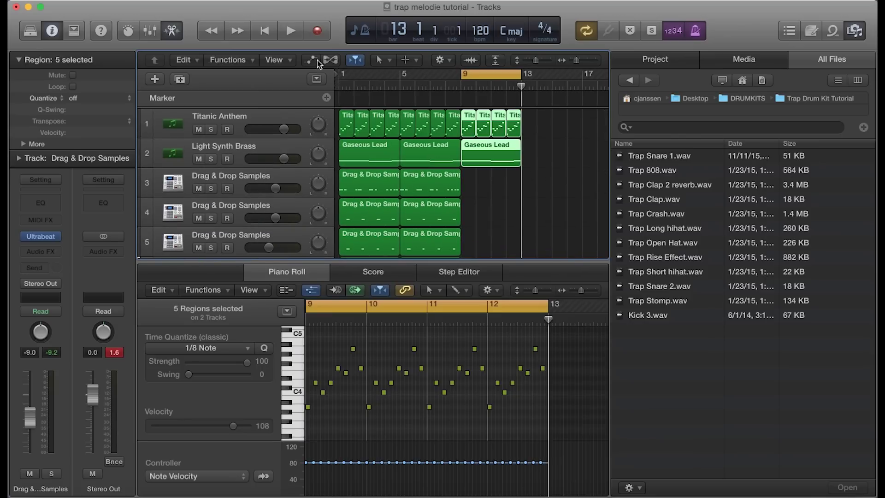
- Record a row of drum hits across bars 9–13 and view them in the Piano Roll
left_click(317, 32)
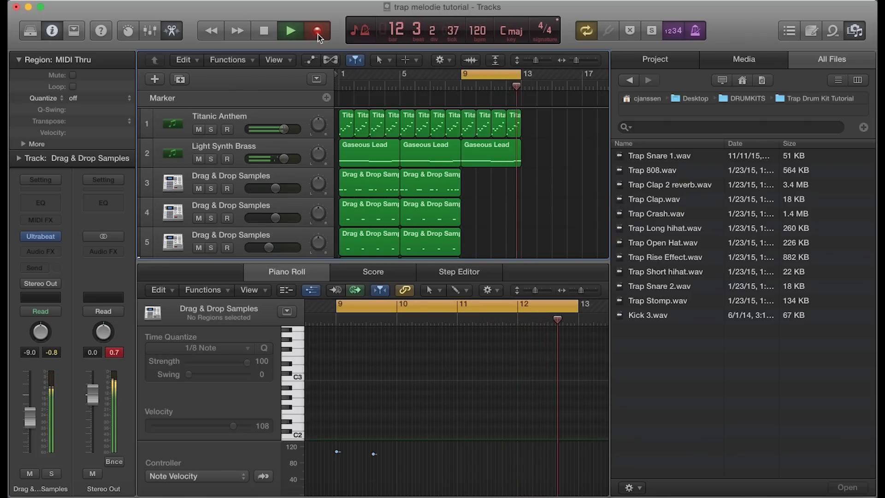
key("space")
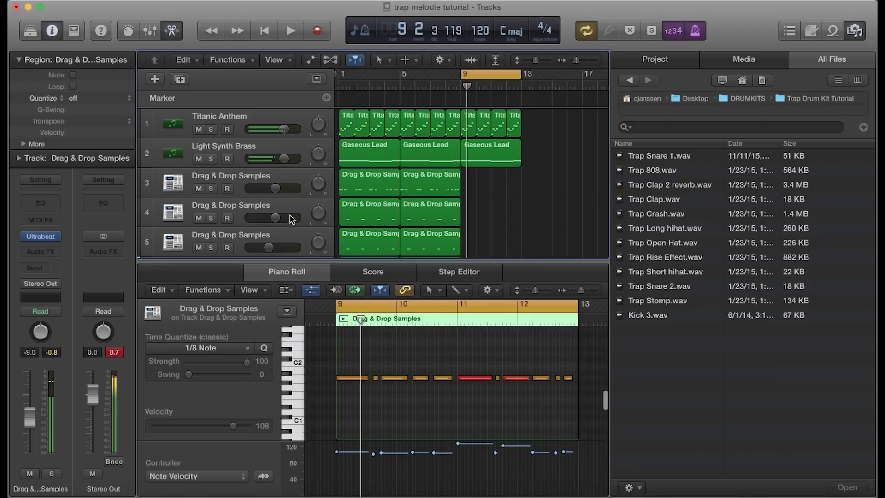
left_click(413, 404)
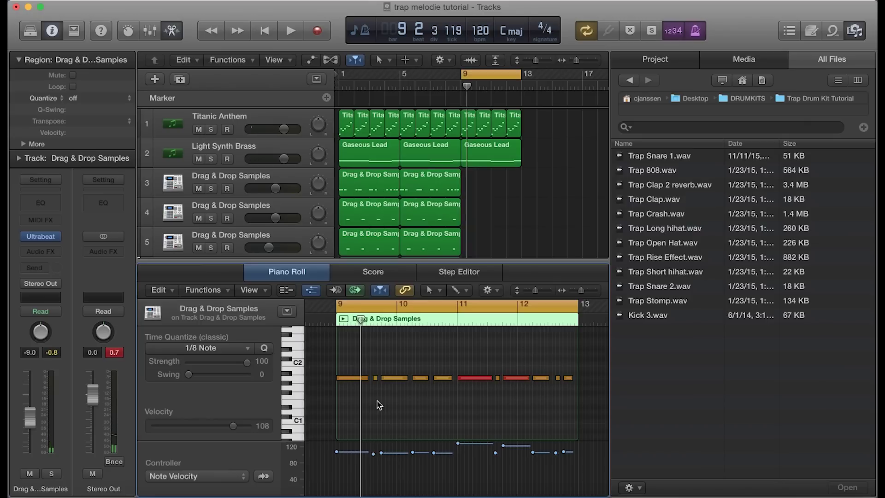
- Set all 11 notes in the bars 9–13 drum region to velocity 119 and play the loop
key("super+a")
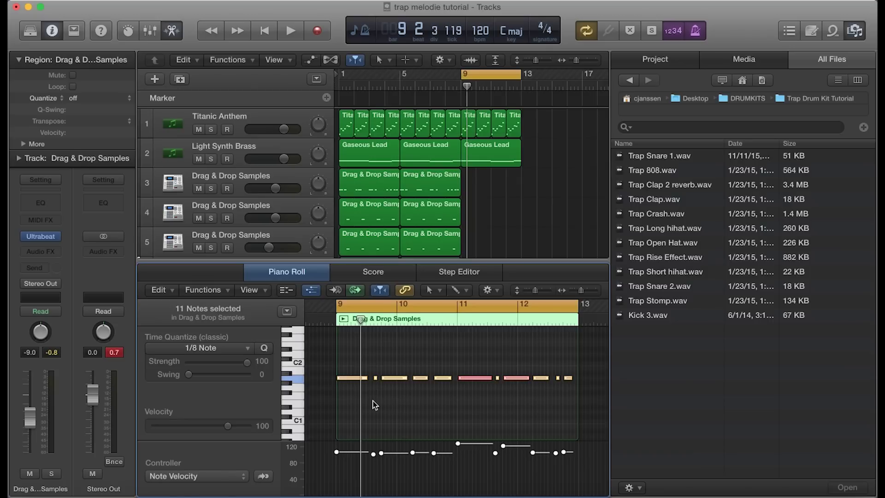
left_click(378, 411)
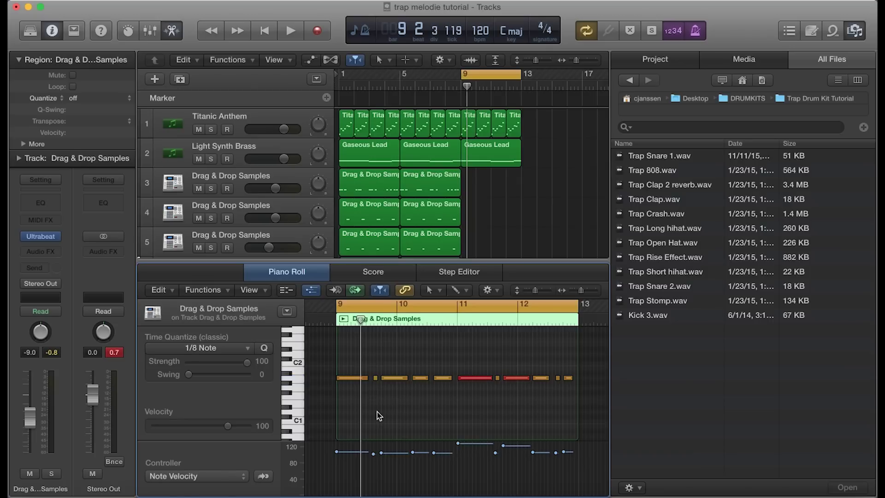
key("cmd+a")
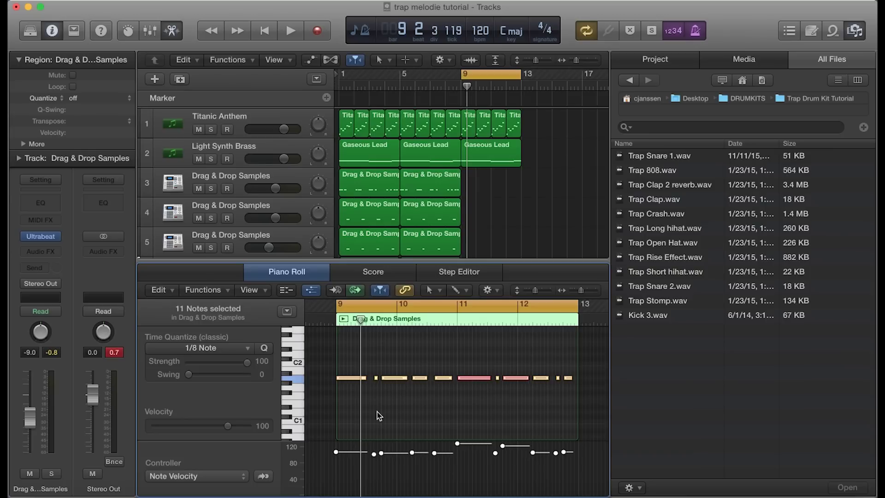
left_click_drag(374, 455, 394, 347)
mouse_move(496, 443)
left_click_drag(496, 447, 495, 454)
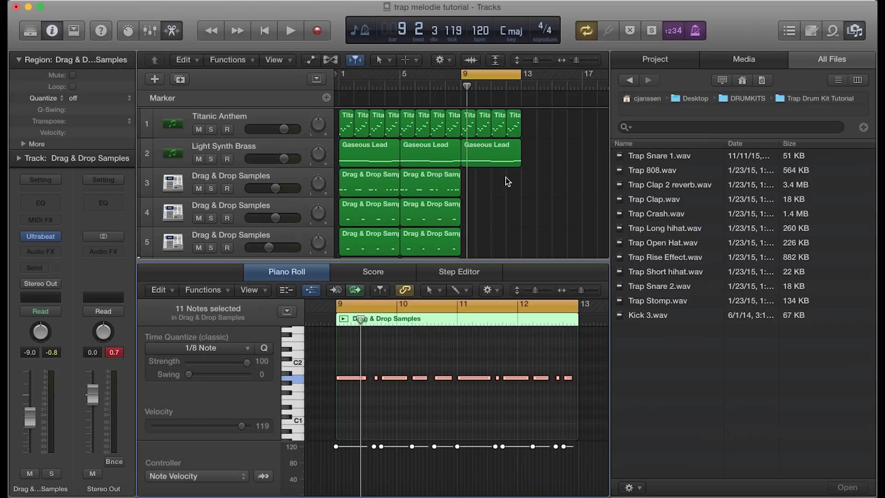
key("space")
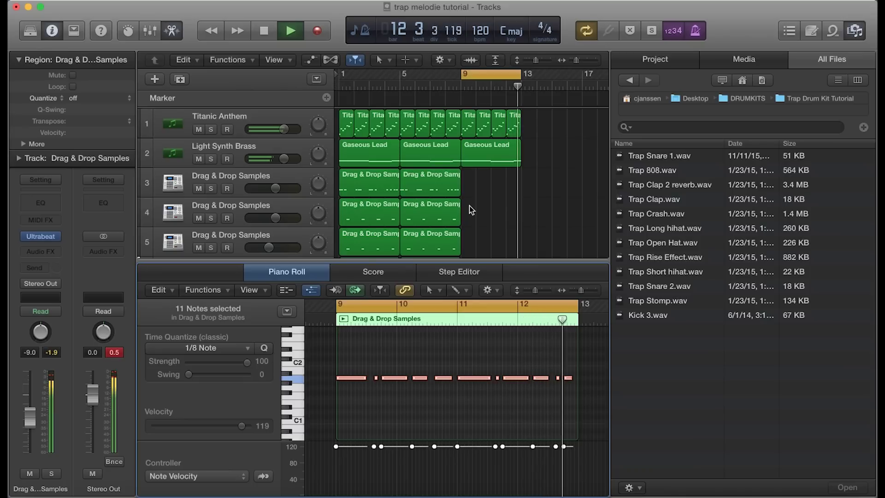
- Stop playback and repeat track 7's second hi-hat region at bar 9, filling bars 9–13
key("space")
scroll(469, 206, "down", 3)
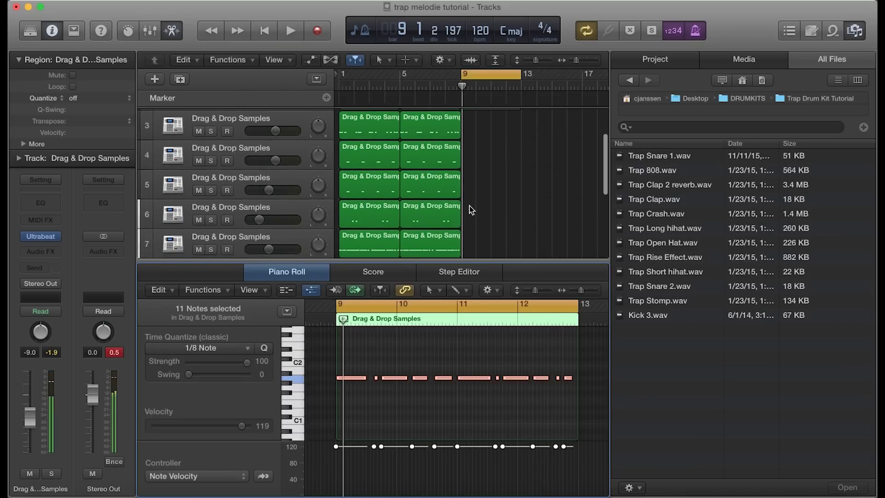
scroll(469, 206, "down", 3)
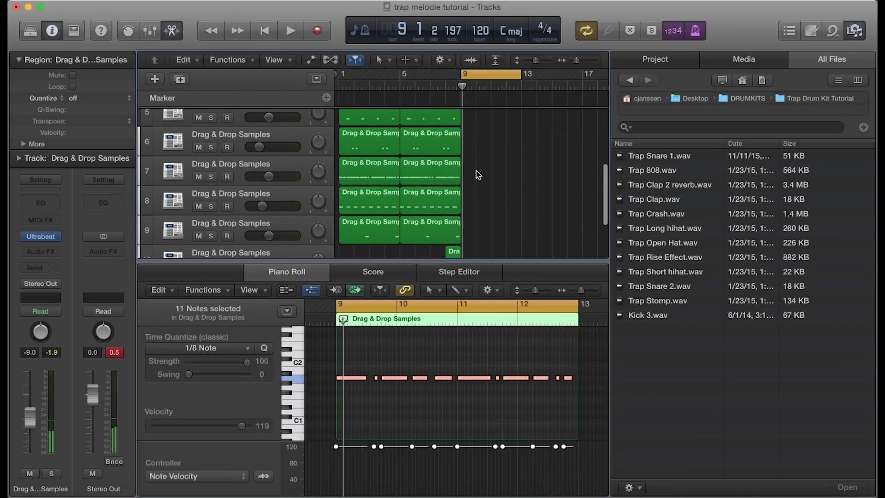
left_click(450, 171)
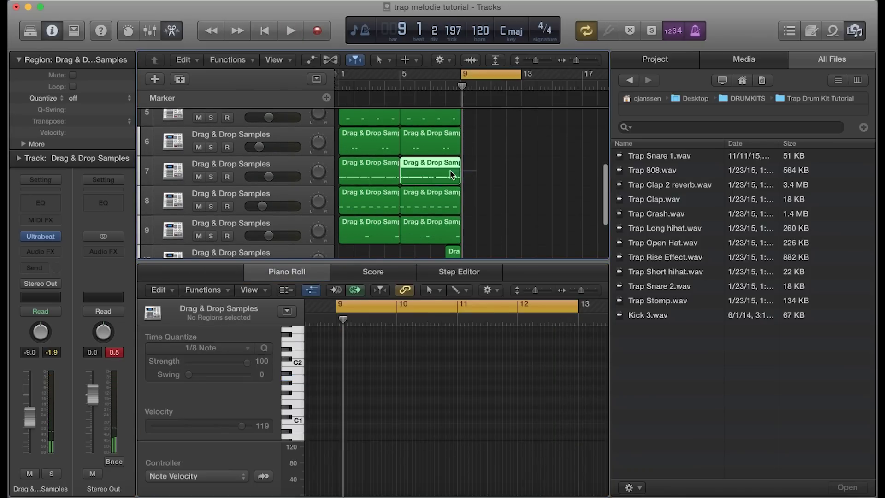
left_click(461, 86)
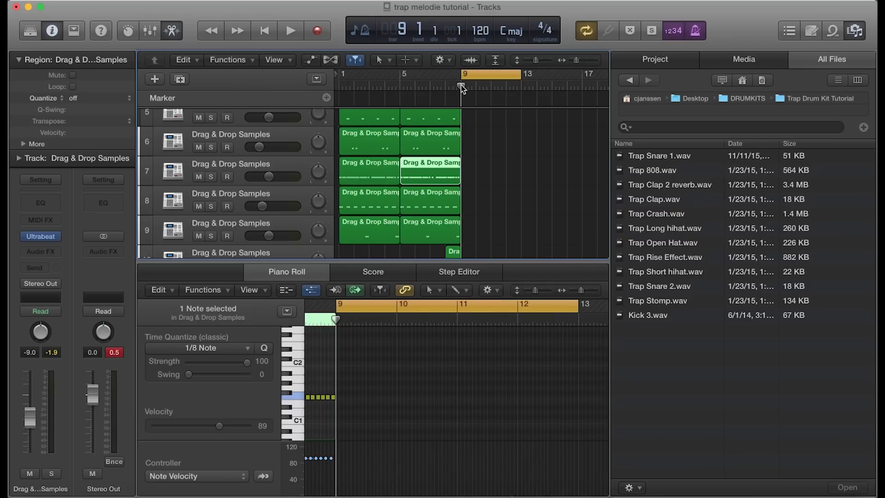
left_click_drag(465, 86, 521, 85)
scroll(475, 199, "down", 1)
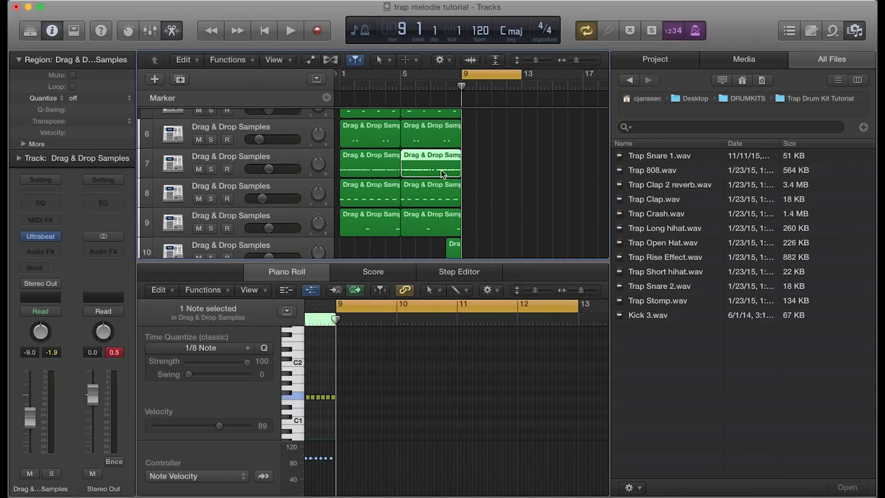
left_click(278, 160)
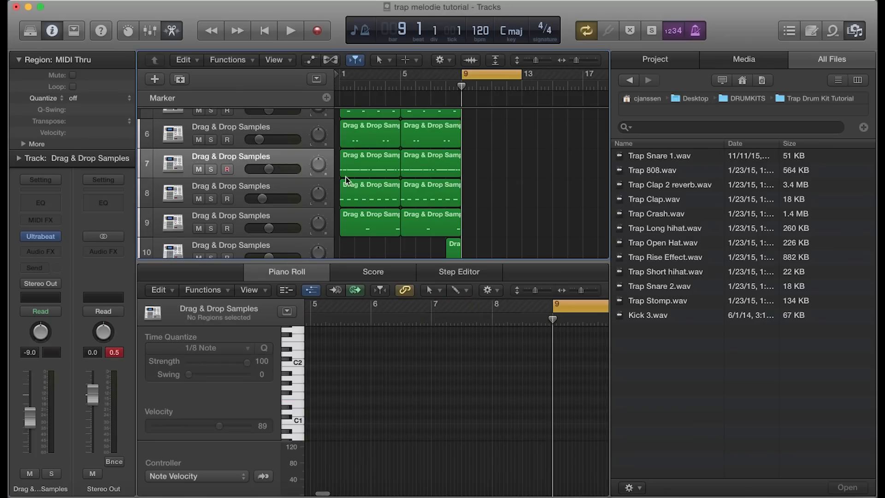
left_click(417, 166)
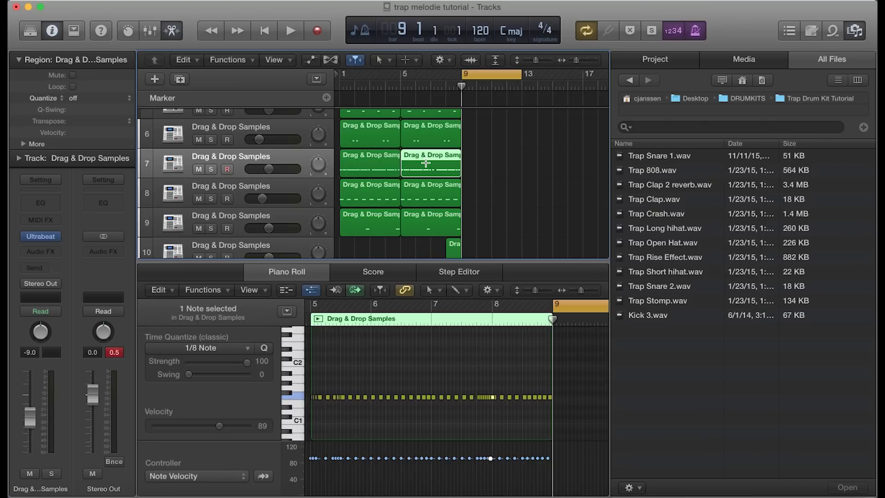
key("super+r")
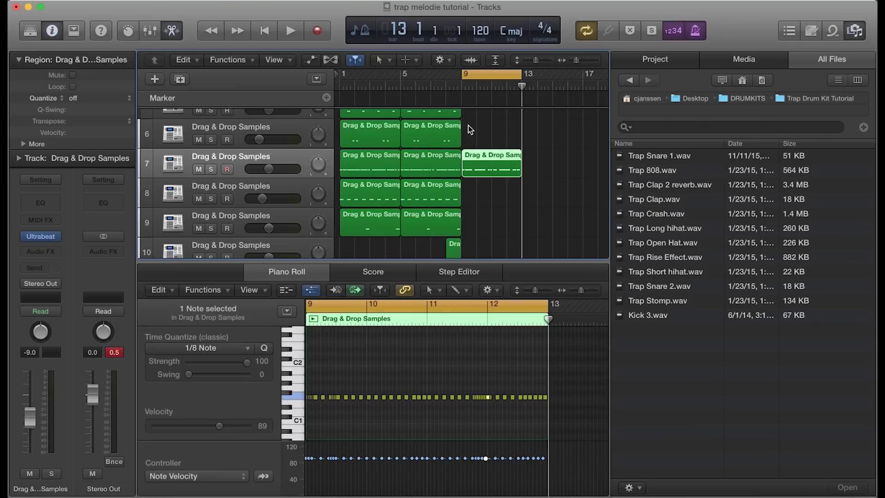
- Play the loop, then repeat track 8's eight-note second region at bar 9 through bar 13
key("space")
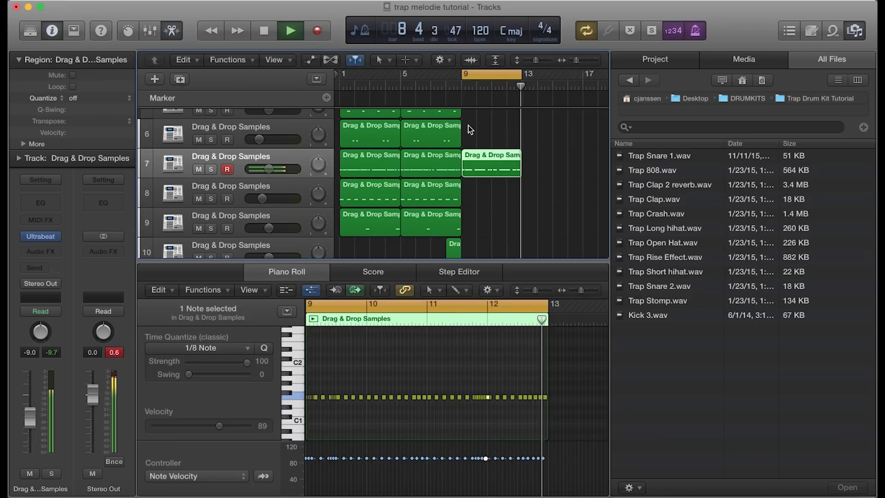
key("space")
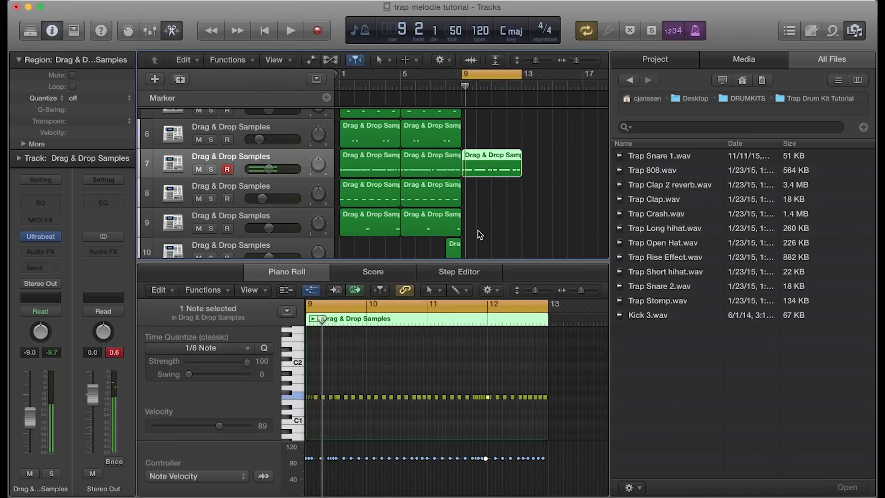
left_click(465, 201)
left_click(443, 195)
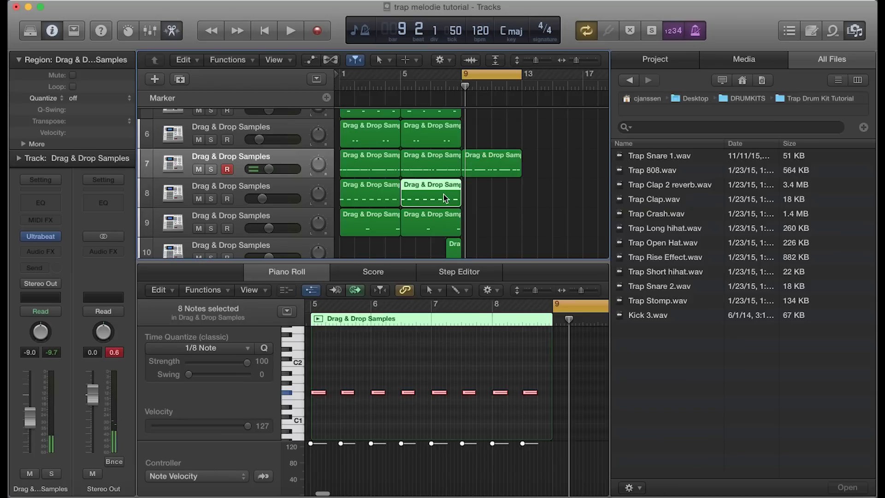
left_click_drag(484, 85, 460, 84)
key("super+z")
key("super+shift+z")
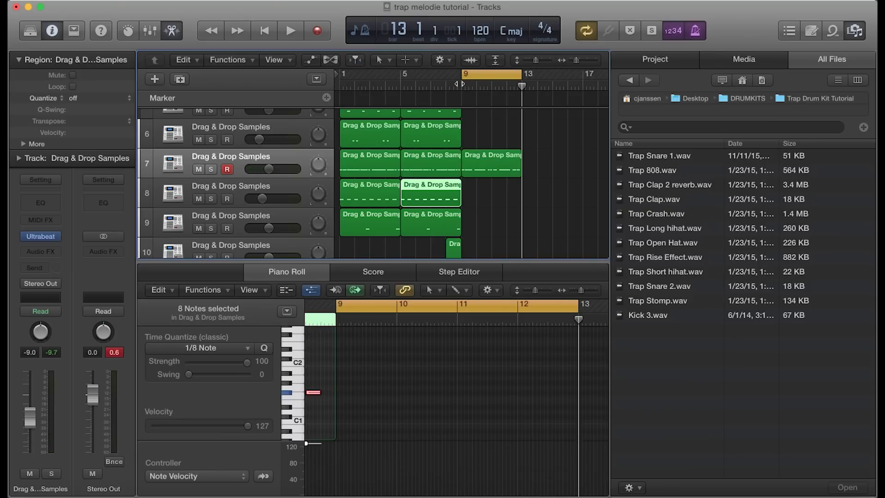
left_click(285, 193)
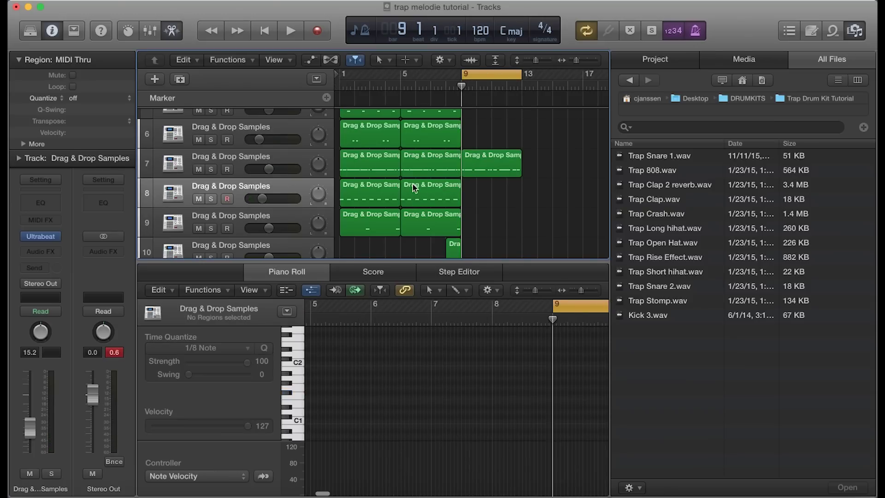
left_click(442, 195)
key("super+r")
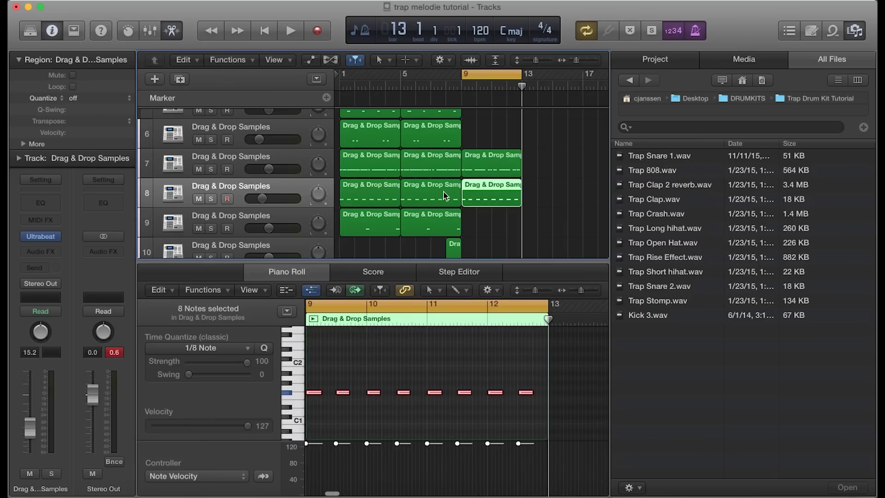
key("space")
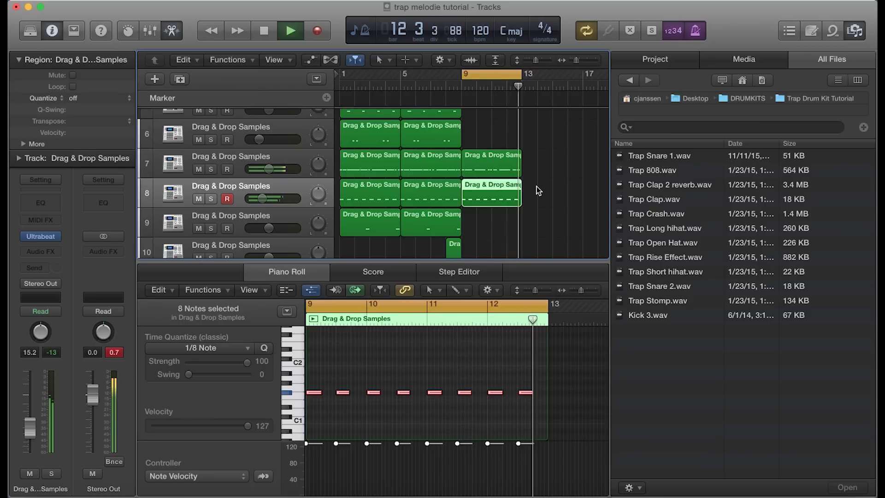
key("space")
scroll(507, 152, "up", 5)
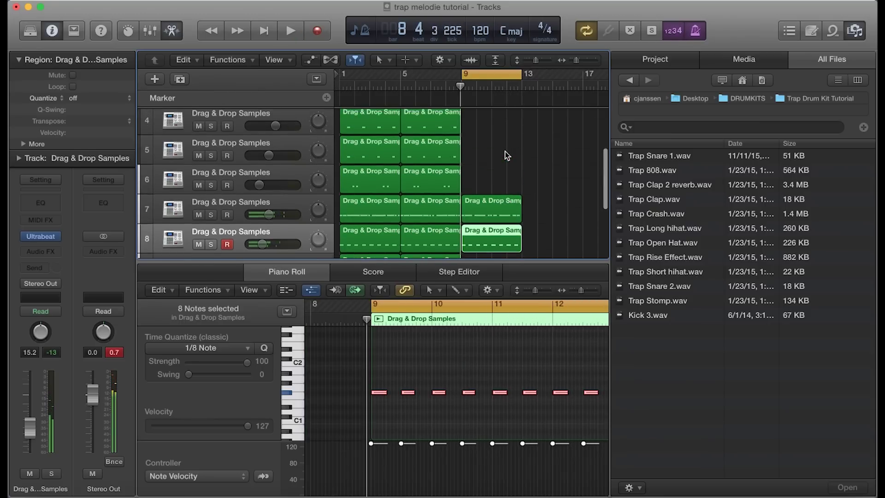